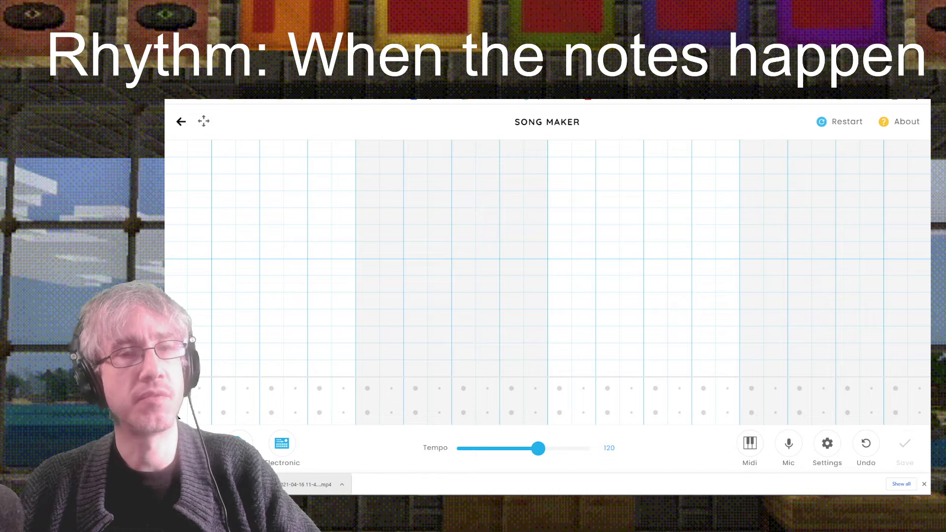
Place a circle drum hit on every beat of all four bars in the lower percussion row.
left_click(178, 413)
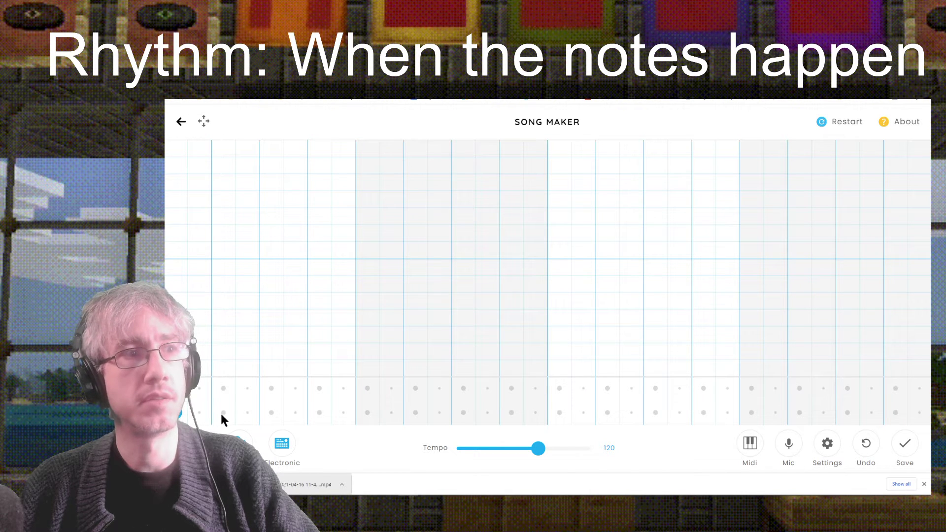
left_click(223, 412)
left_click(271, 412)
left_click(318, 413)
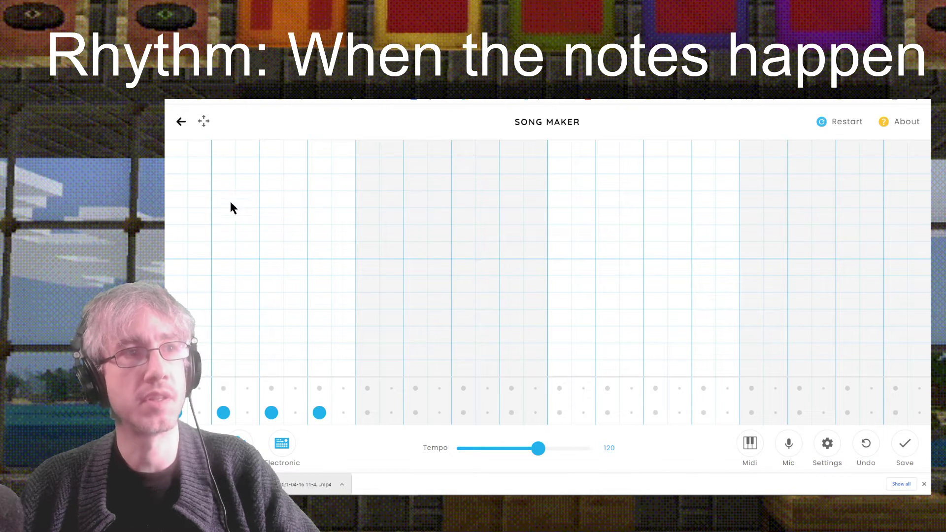
left_click(367, 413)
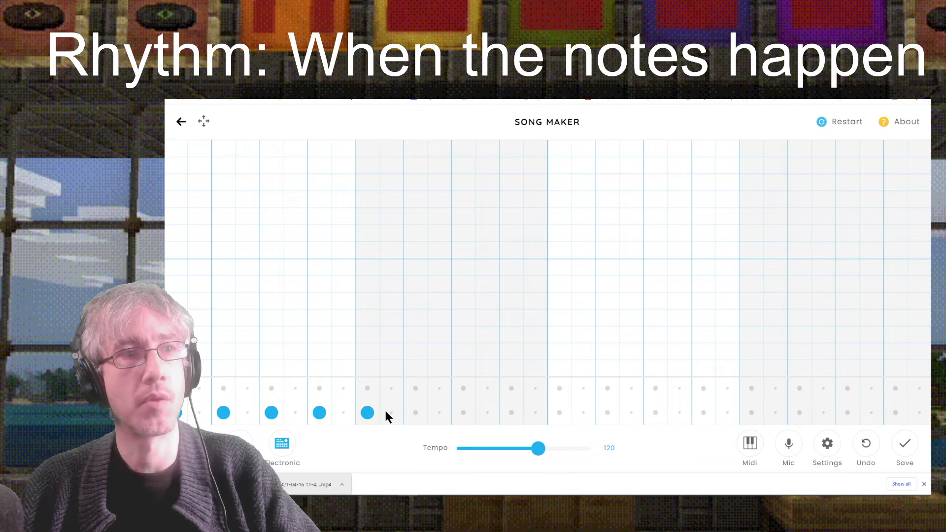
left_click(416, 412)
left_click(464, 412)
left_click(513, 412)
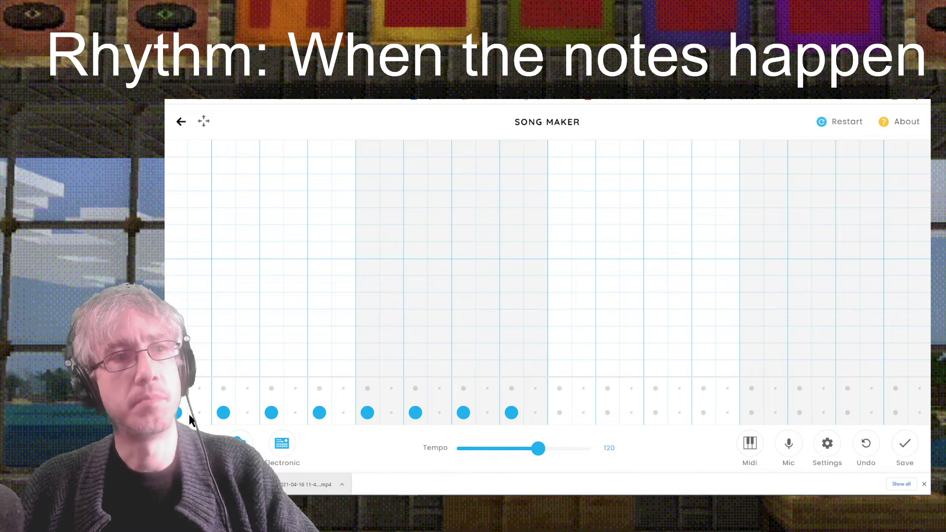
left_click(560, 413)
left_click(607, 412)
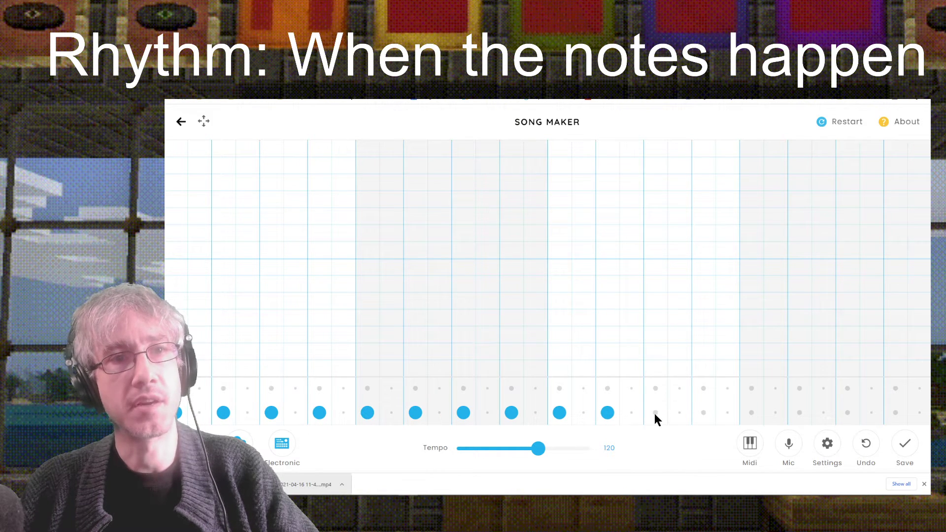
left_click(655, 412)
left_click(704, 413)
left_click(752, 412)
left_click(799, 412)
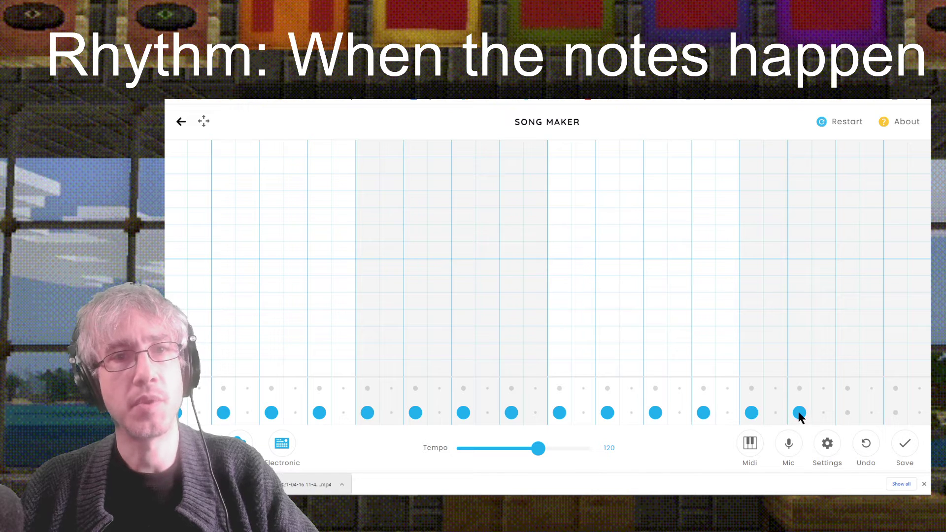
left_click(848, 412)
left_click(895, 413)
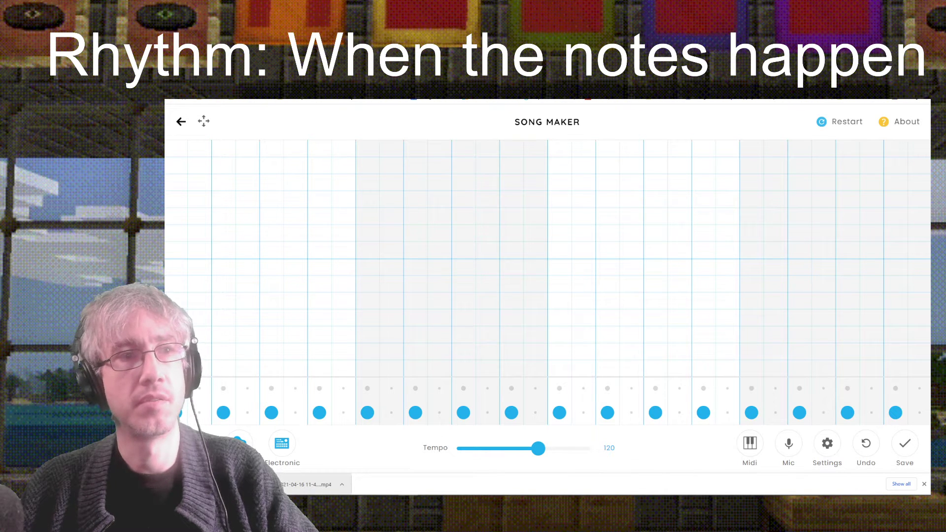
Play the steady beat, set the tempo to 135 and stop the playback.
left_click(239, 443)
mouse_move(541, 450)
left_mouse_down()
mouse_move(570, 450)
mouse_move(500, 449)
mouse_move(568, 454)
mouse_move(547, 453)
left_mouse_up()
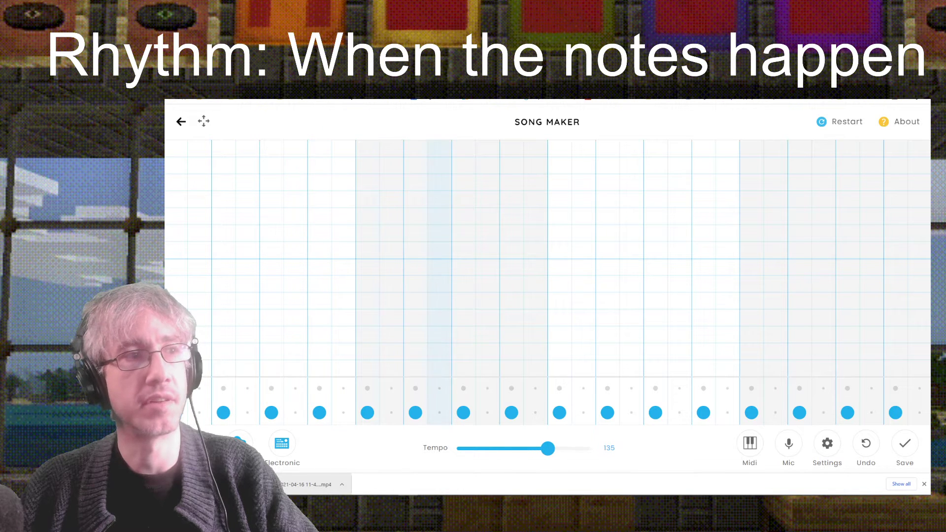
key("space")
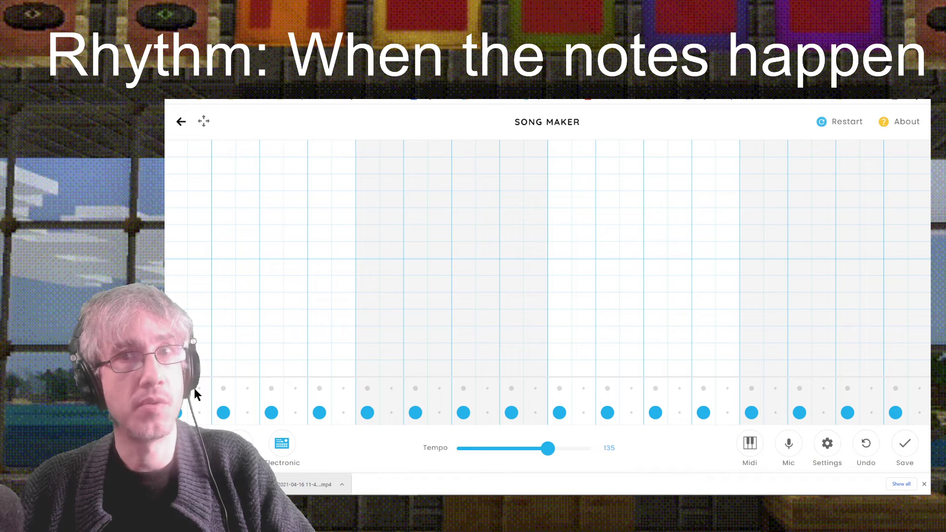
Add triangle drum hits on beat 2, the half-beat after 3 and beat 4 of all four bars, and play the rhythm.
left_click(223, 388)
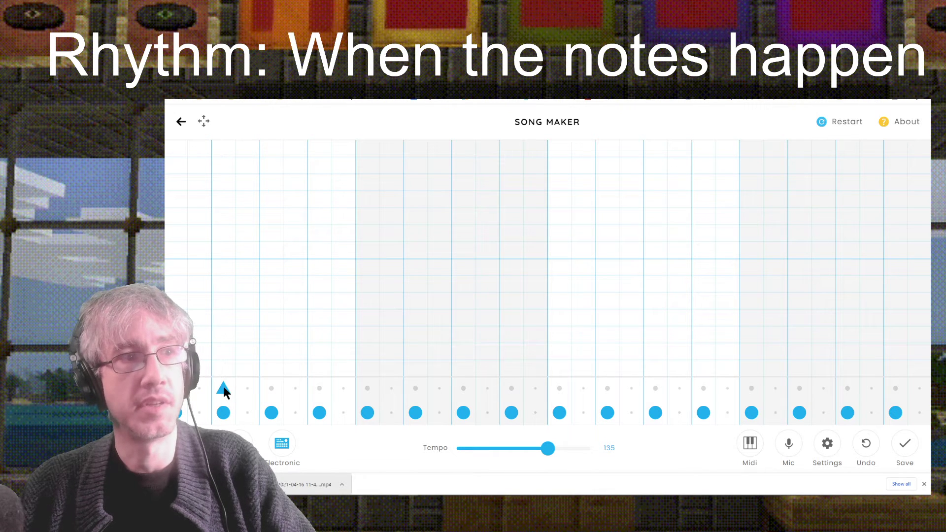
left_click(295, 388)
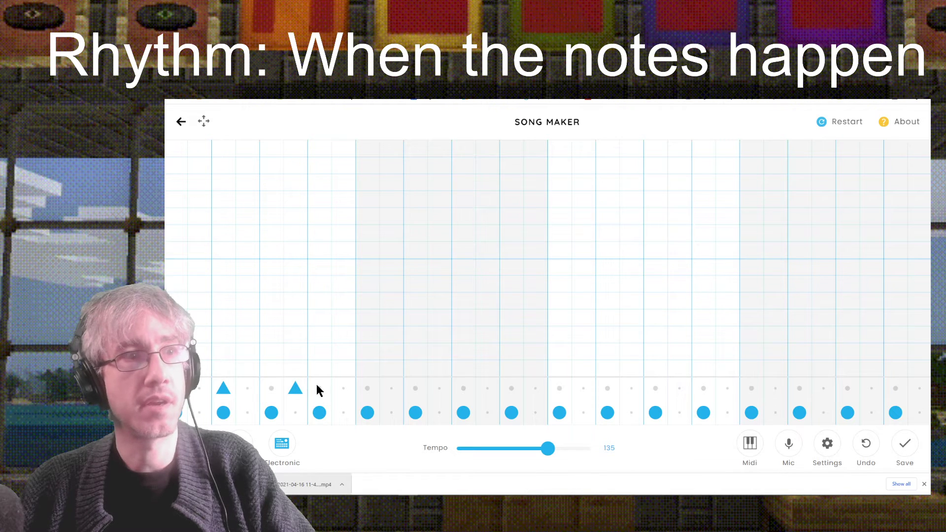
left_click(319, 388)
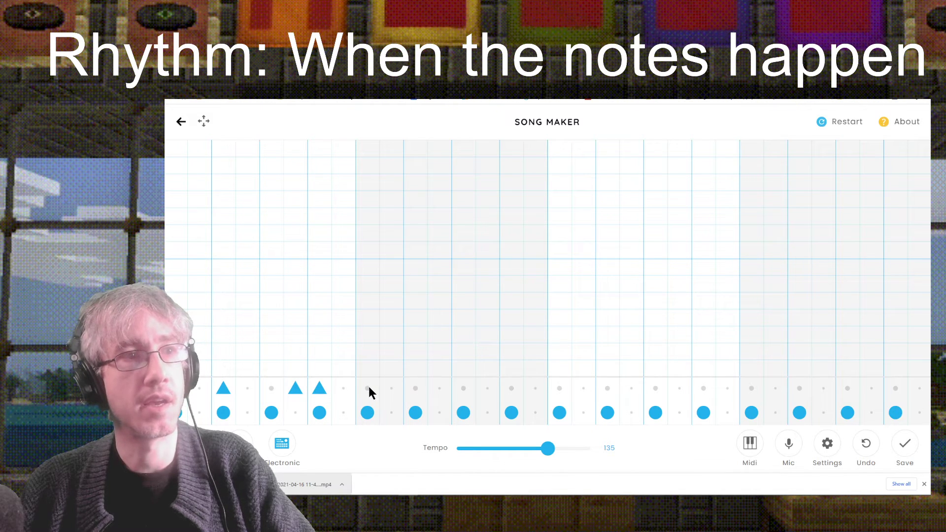
left_click(488, 389)
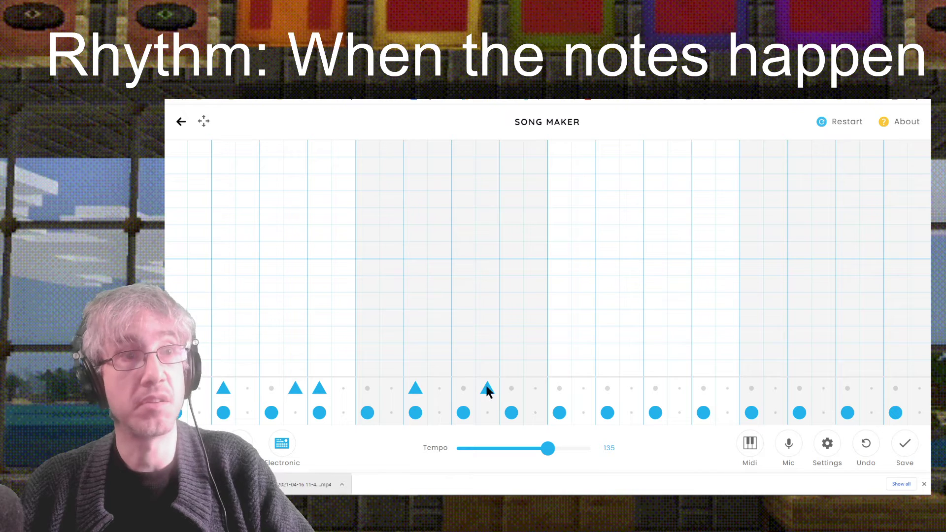
left_click(511, 389)
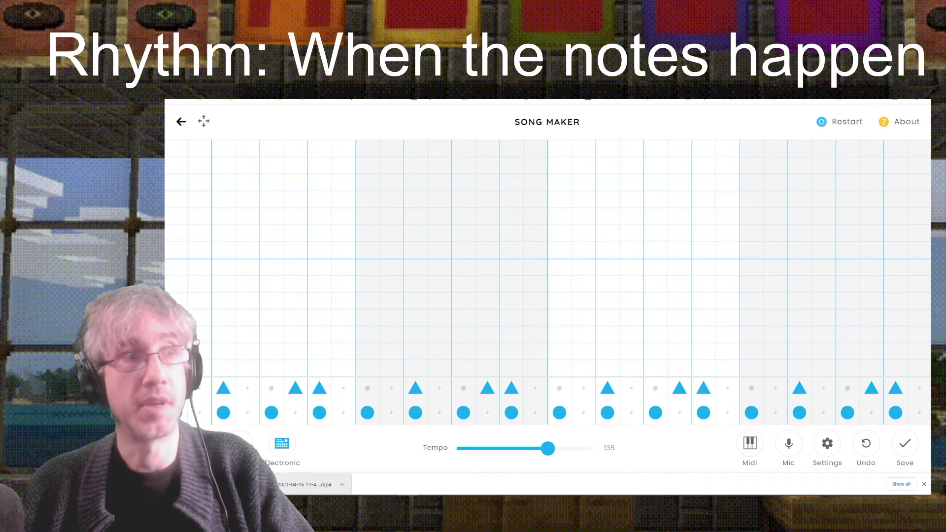
left_click(239, 446)
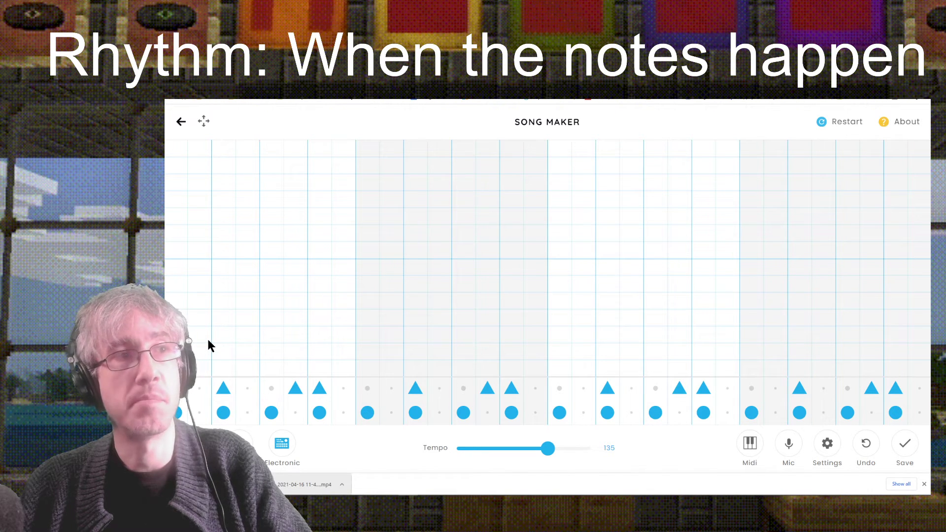
Build a four-bar rhythm of red notes in the row just above the grid's middle line, and play it with the drums.
left_click(176, 253)
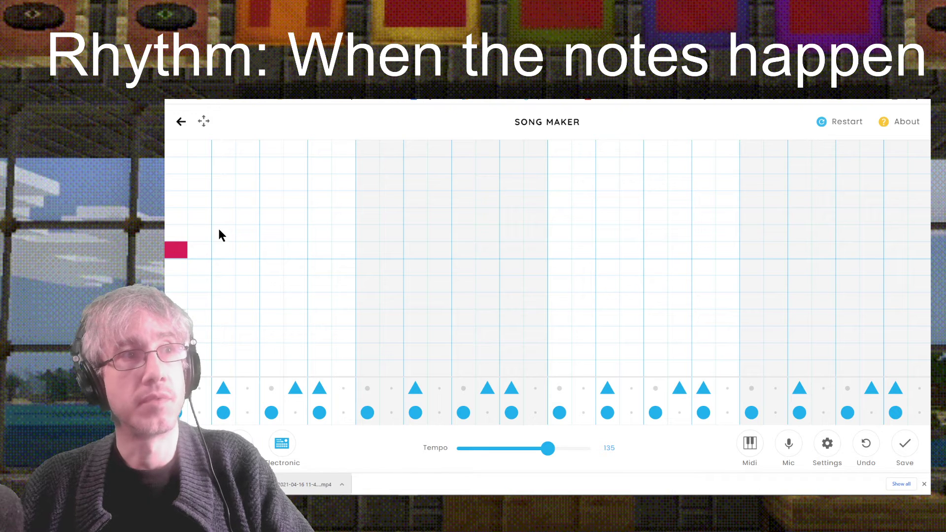
left_click(224, 250)
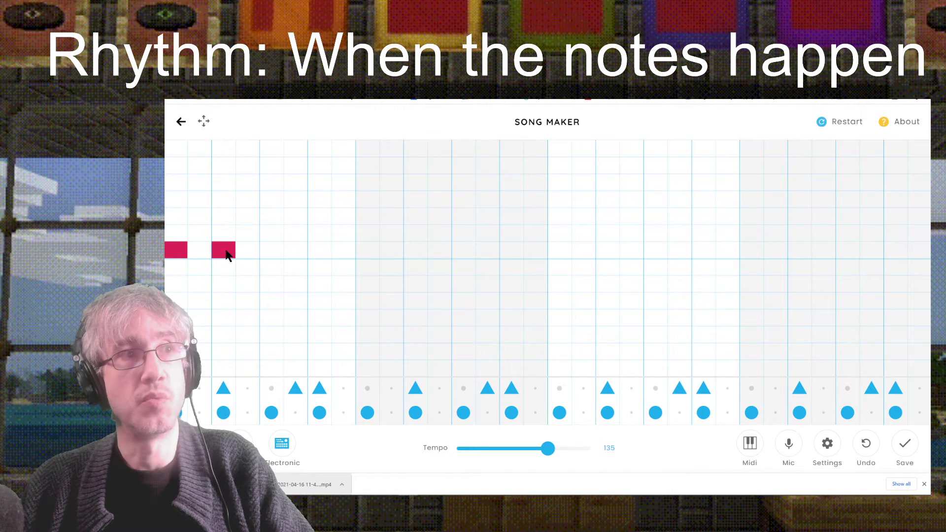
left_click(292, 250)
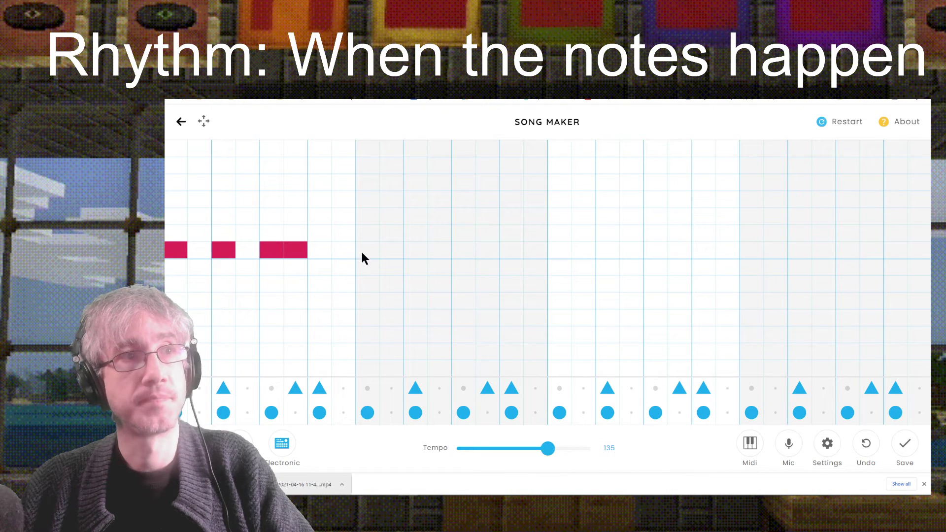
left_click(409, 252)
left_click_drag(469, 253, 493, 252)
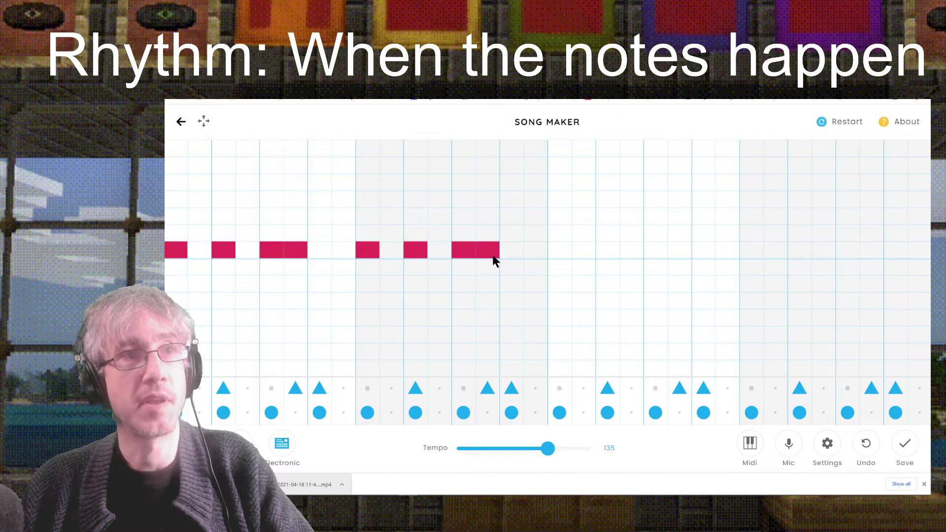
left_click(565, 252)
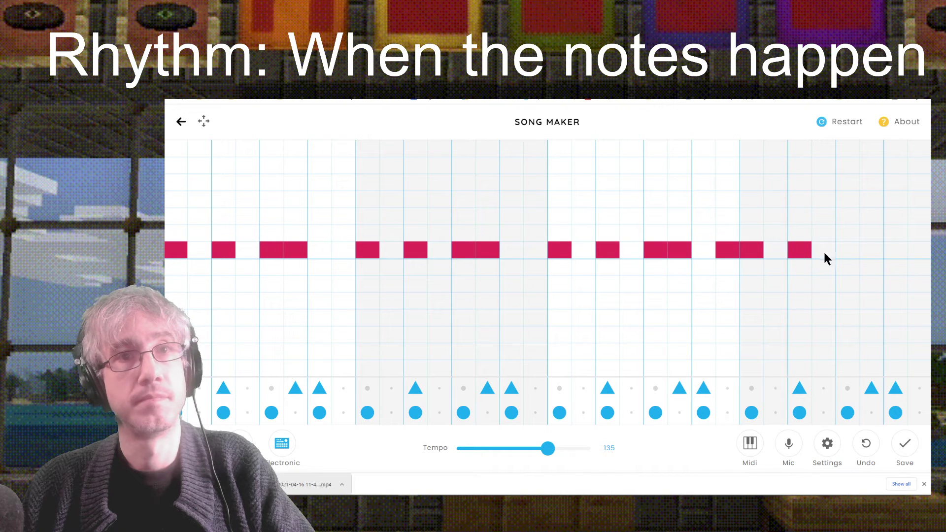
left_click_drag(847, 253, 897, 253)
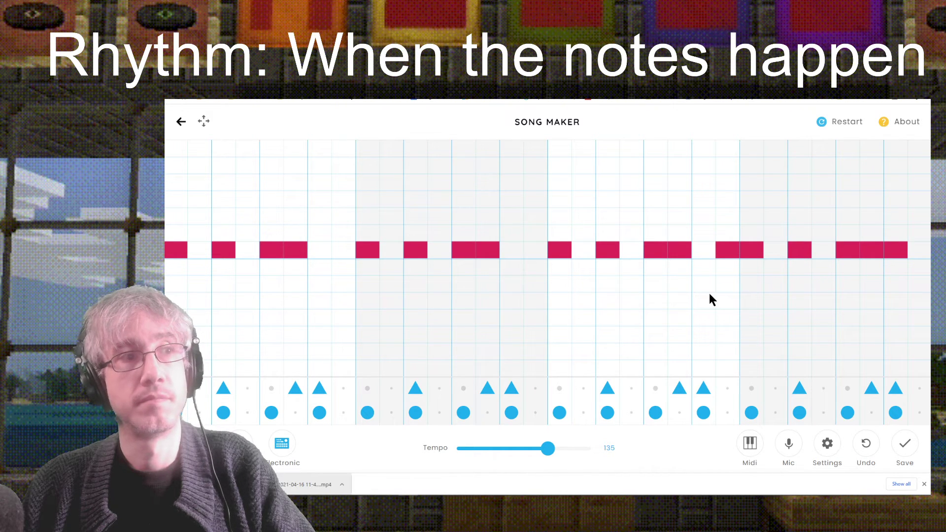
left_click(240, 443)
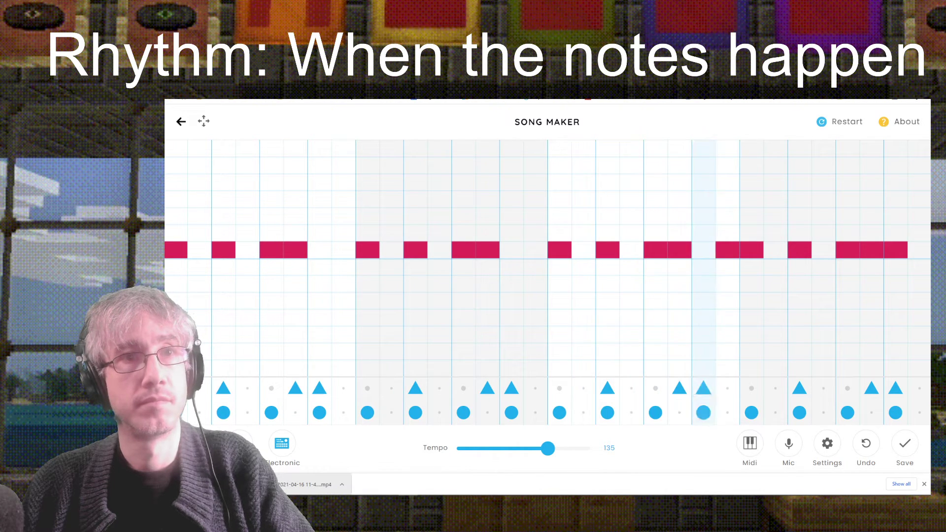
left_click(191, 448)
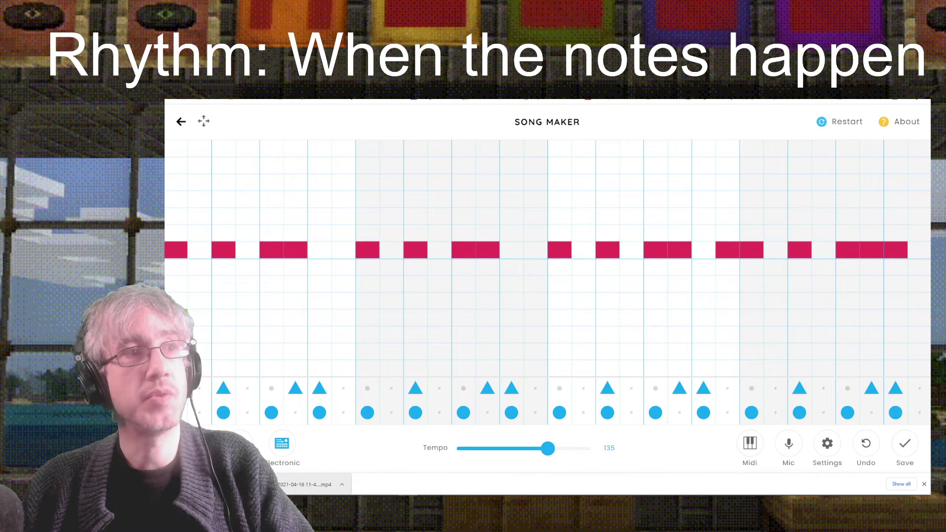
Add green notes in the fourth row below the middle line, matching the red notes' rhythm across four bars, and play the result.
left_click(267, 319)
left_click(300, 315)
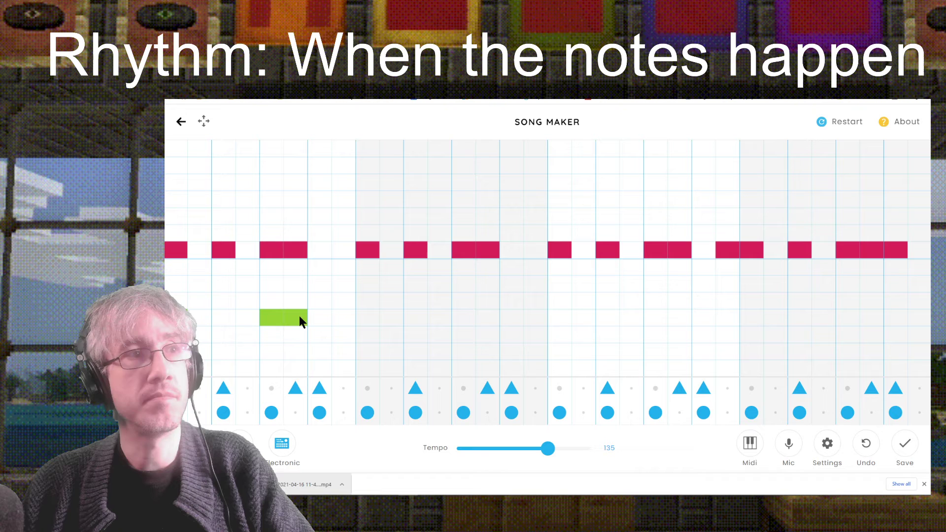
left_click(176, 318)
left_click(223, 318)
left_click(368, 318)
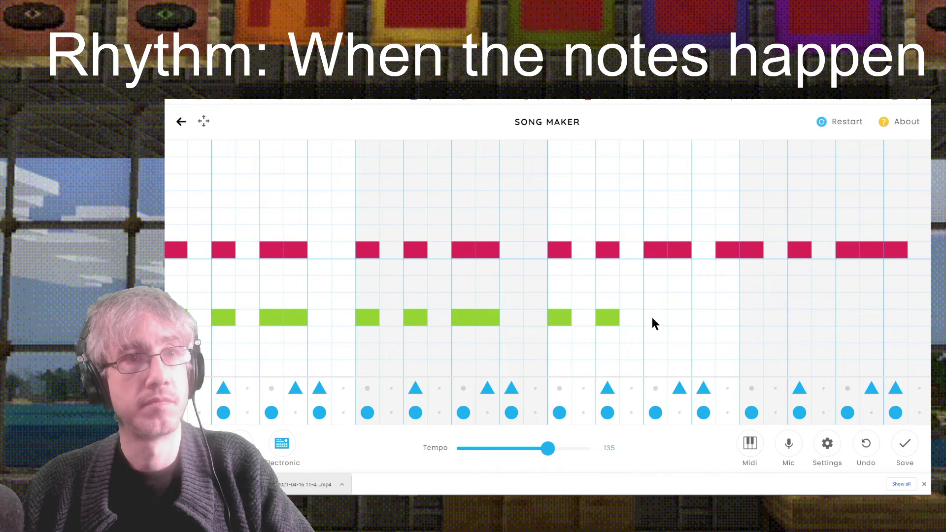
left_click(752, 318)
left_click(794, 318)
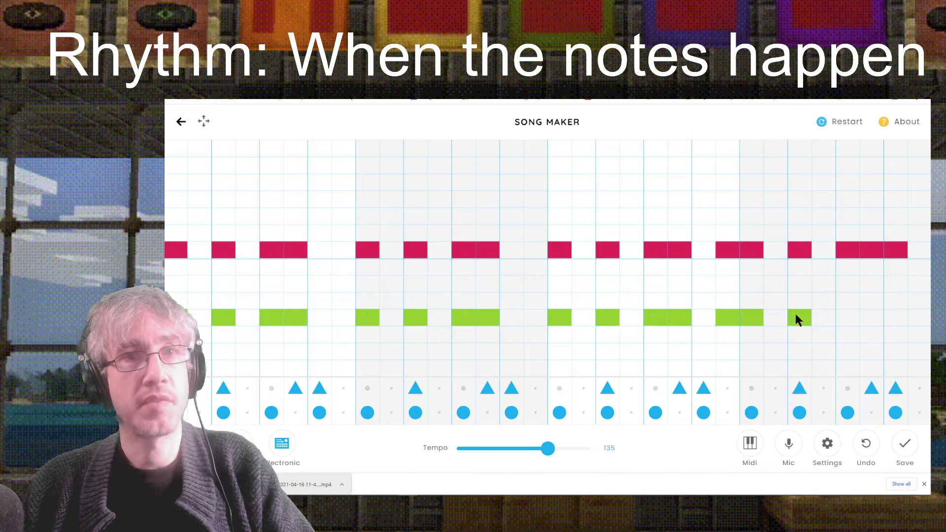
left_click(849, 319)
left_click(874, 319)
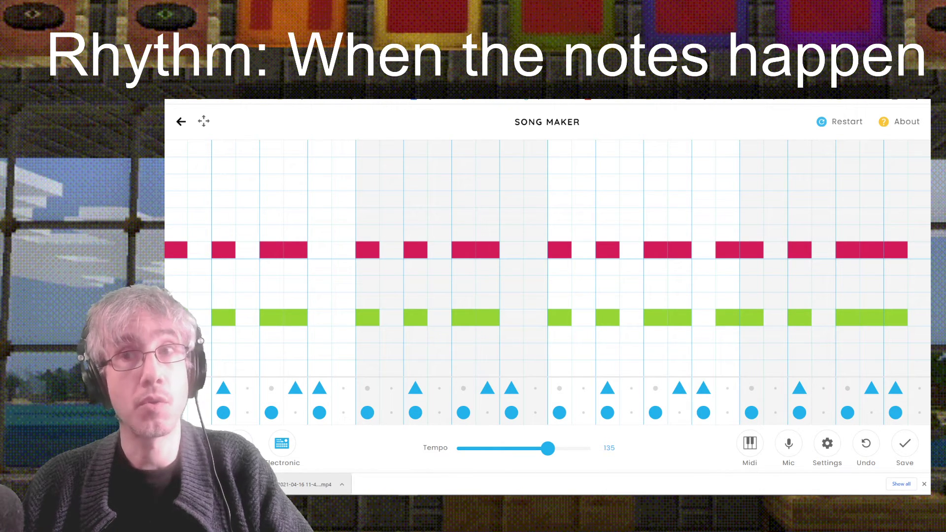
left_click(193, 449)
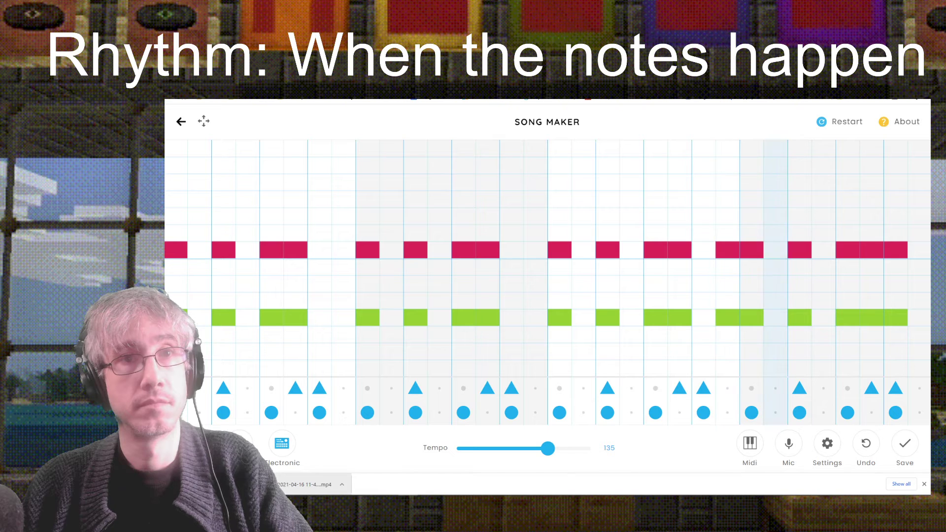
left_click(198, 448)
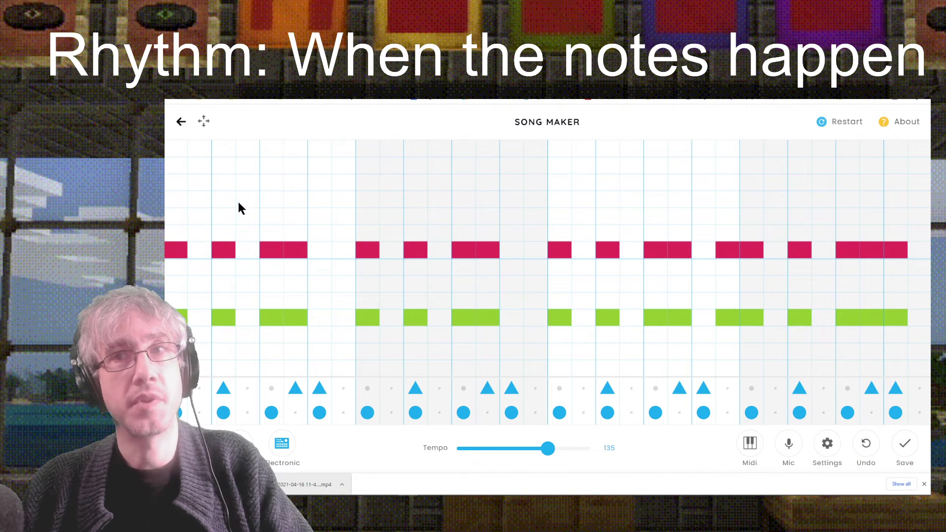
Add a melody of purple, teal and light green notes above the red row across all four bars, and play the song.
left_click(178, 166)
left_click(200, 182)
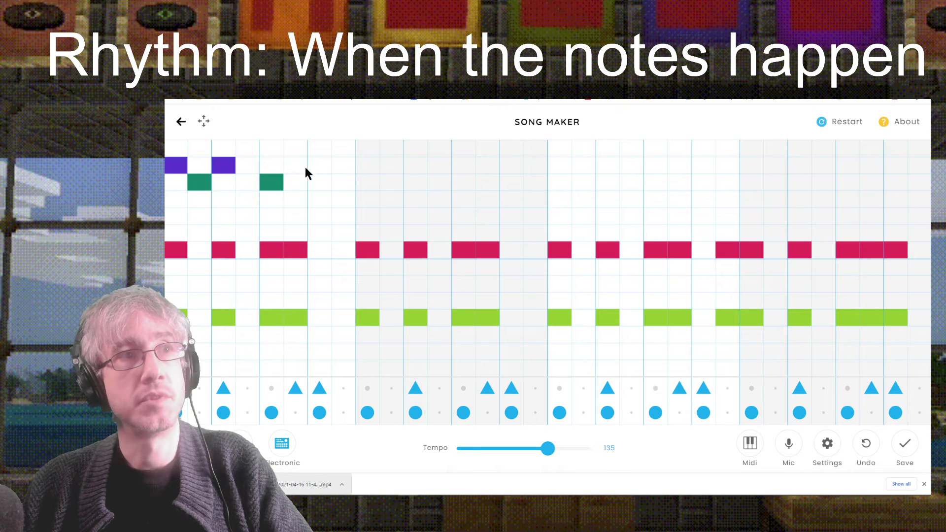
left_click(374, 183)
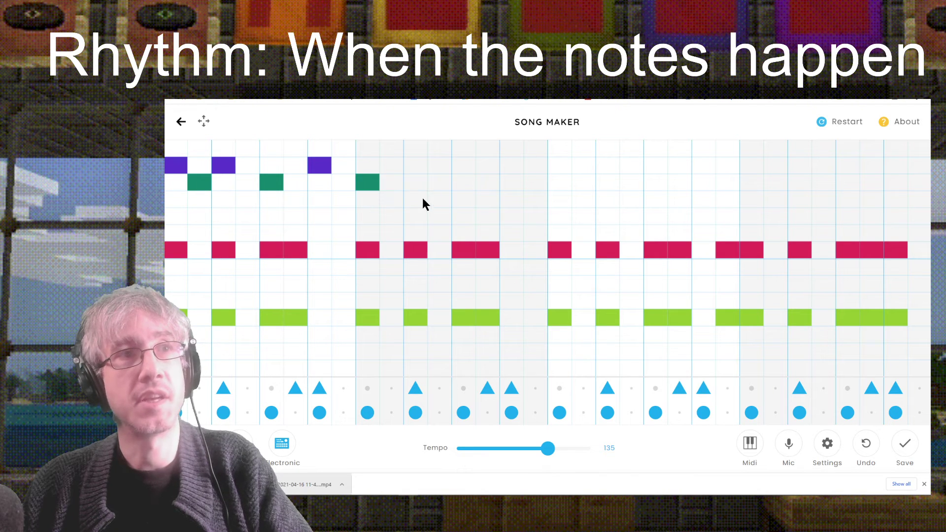
left_click(463, 178)
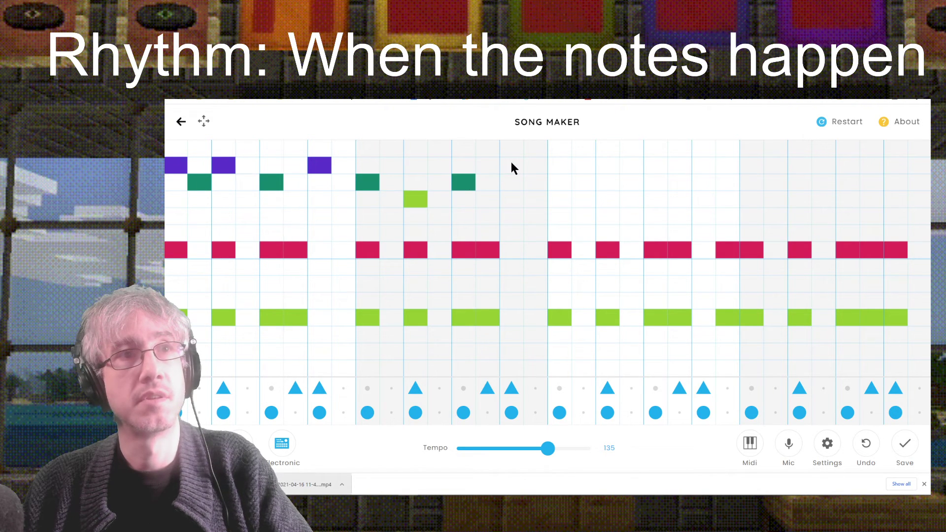
left_click(560, 180)
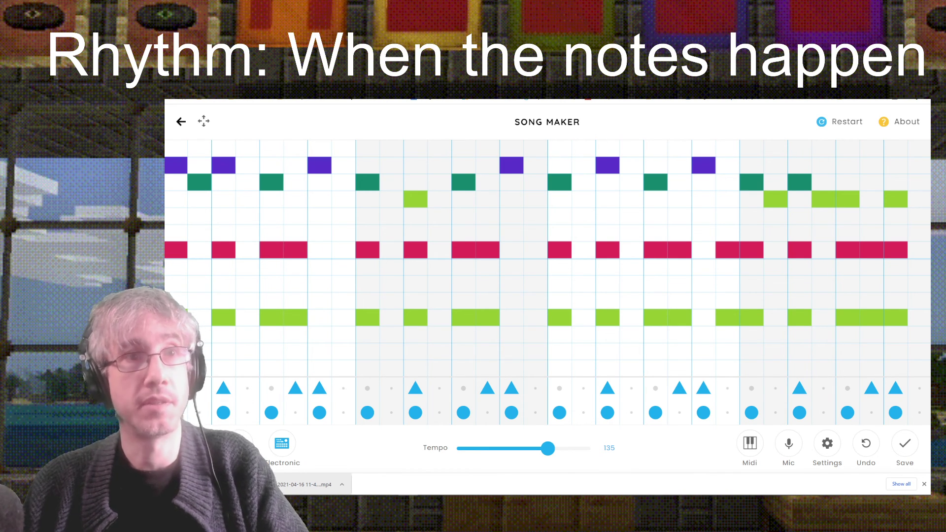
key("space")
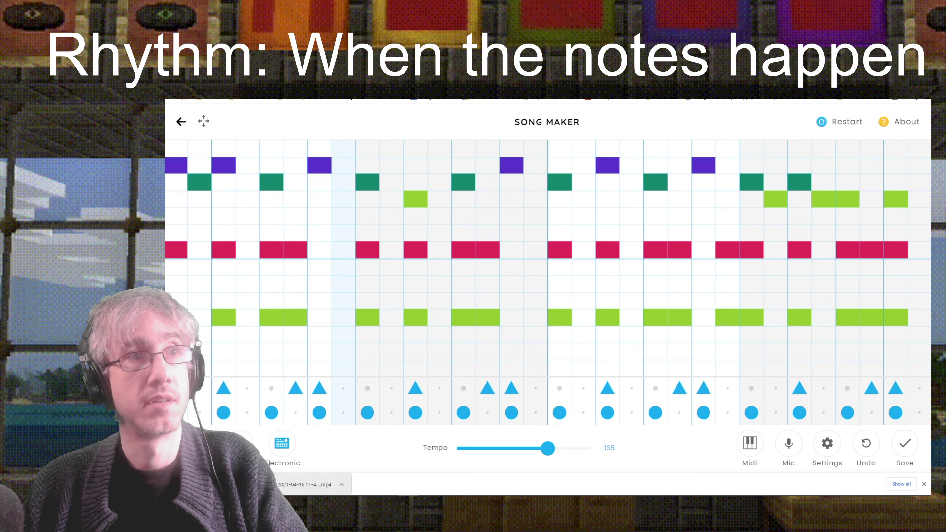